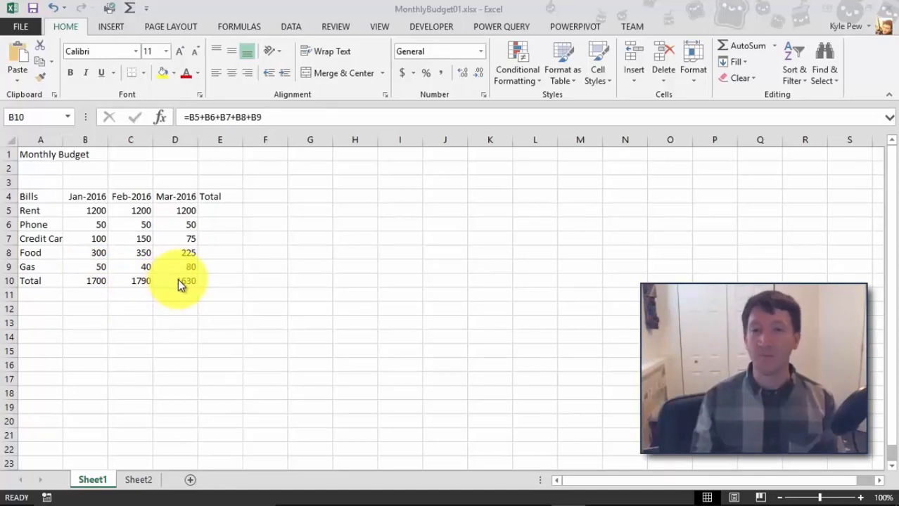
Enter the formula =b5+c5+d5 in E5 to total the Rent row across the three months.
left_click(210, 208)
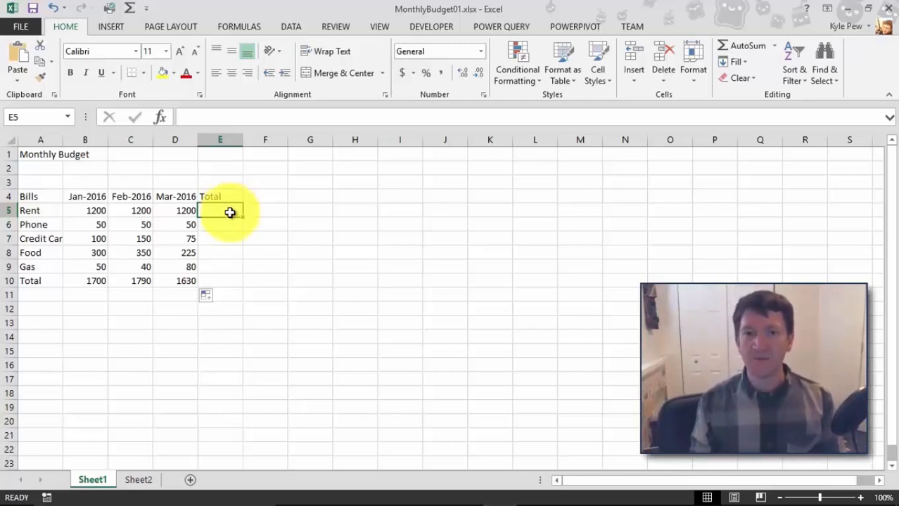
left_click(224, 226)
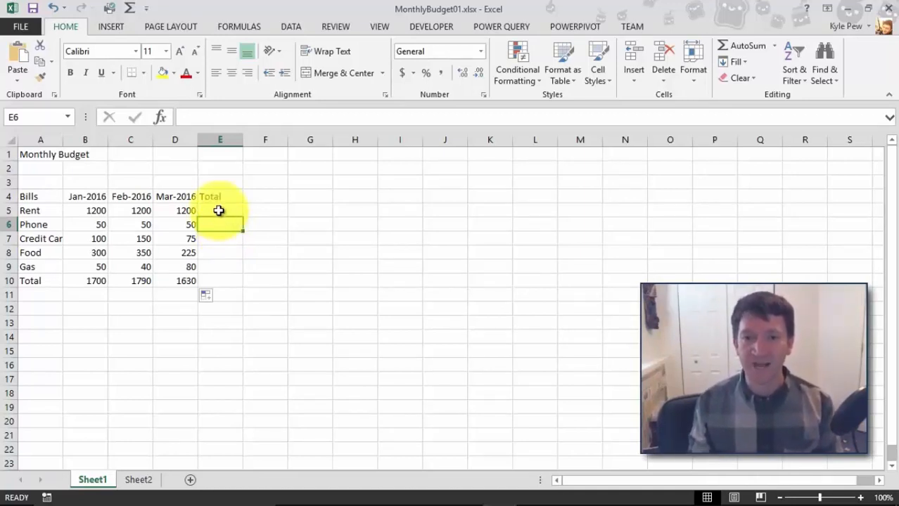
left_click(218, 209)
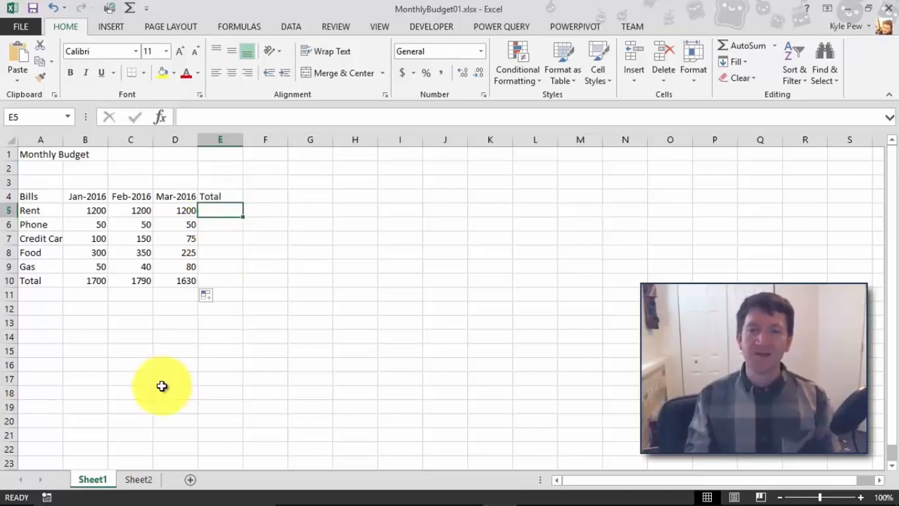
type("=")
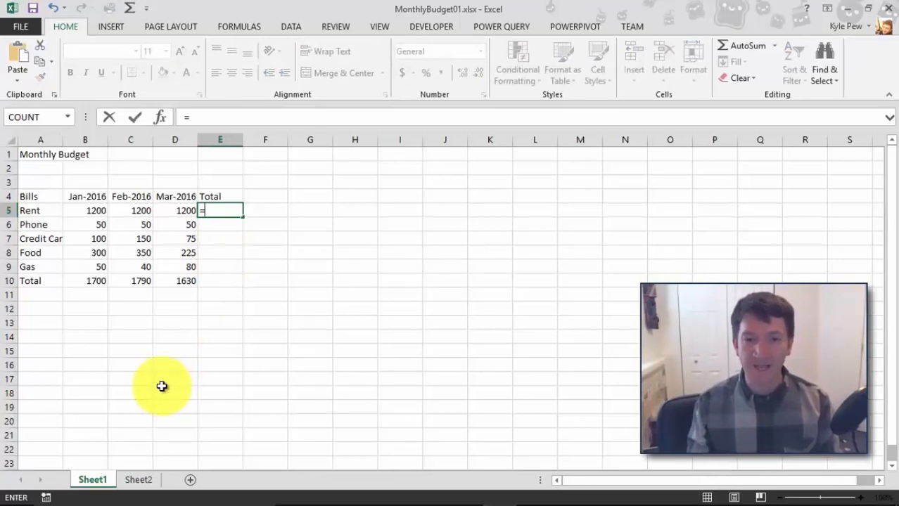
type("b5")
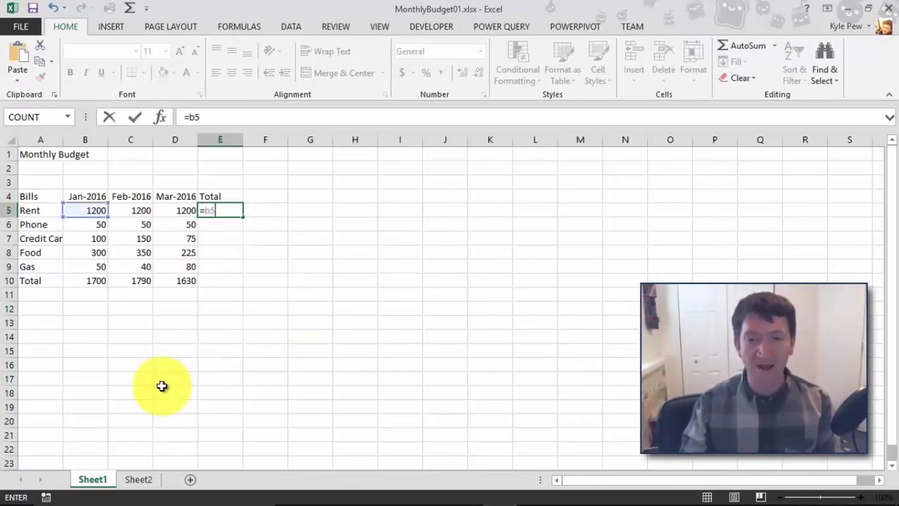
type("+c5")
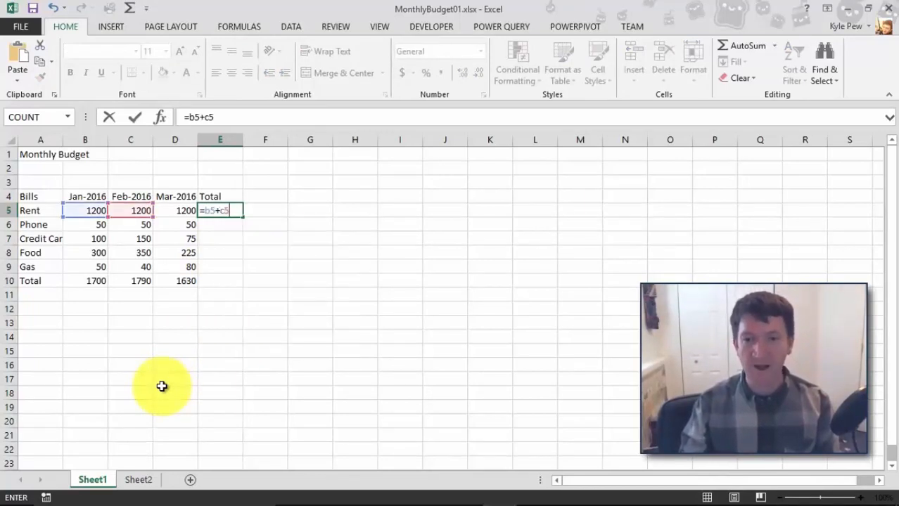
type("+")
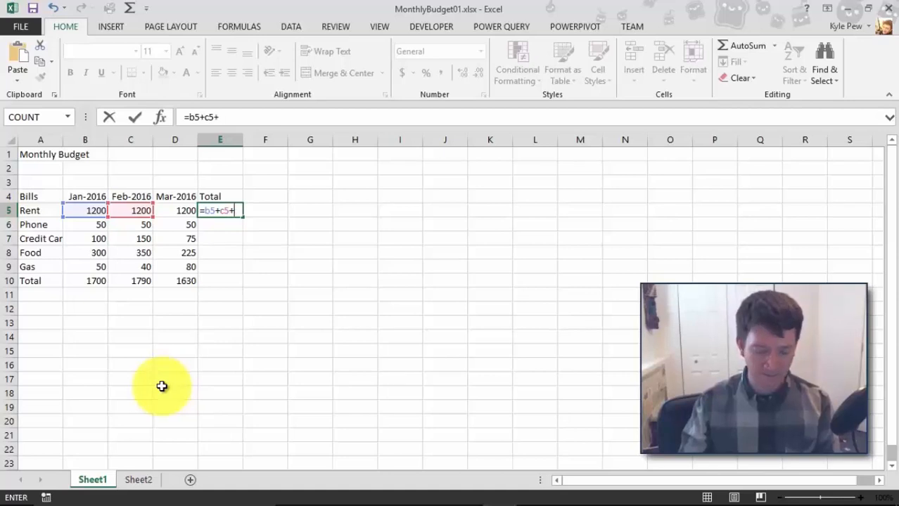
type("d5")
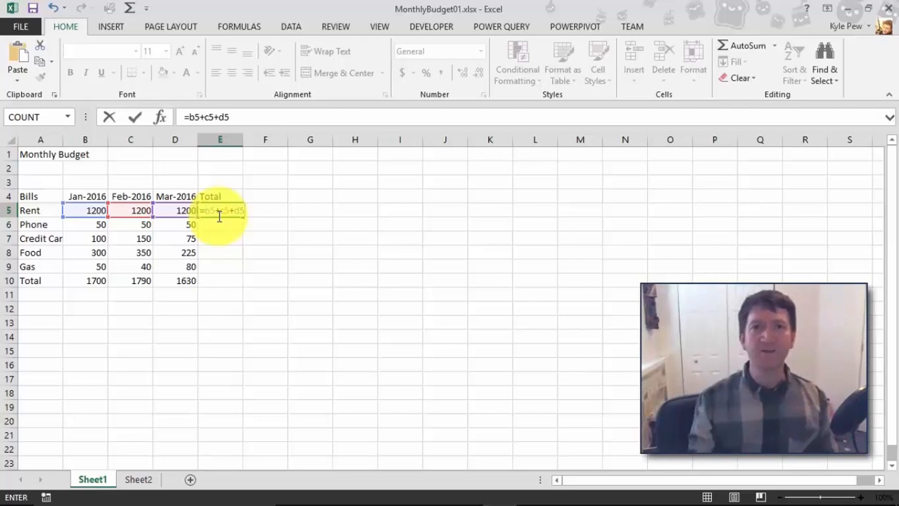
key("Return")
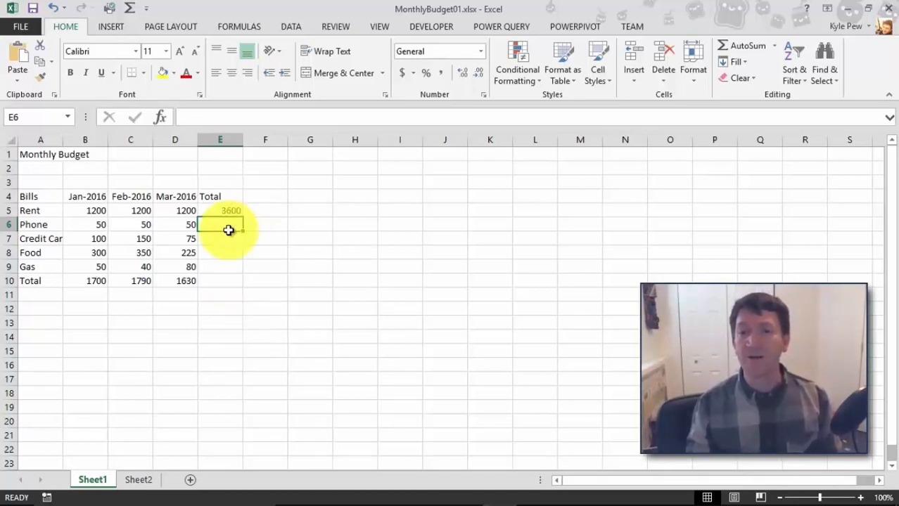
Copy the total formula from E5 and paste it into E6.
left_click(213, 213)
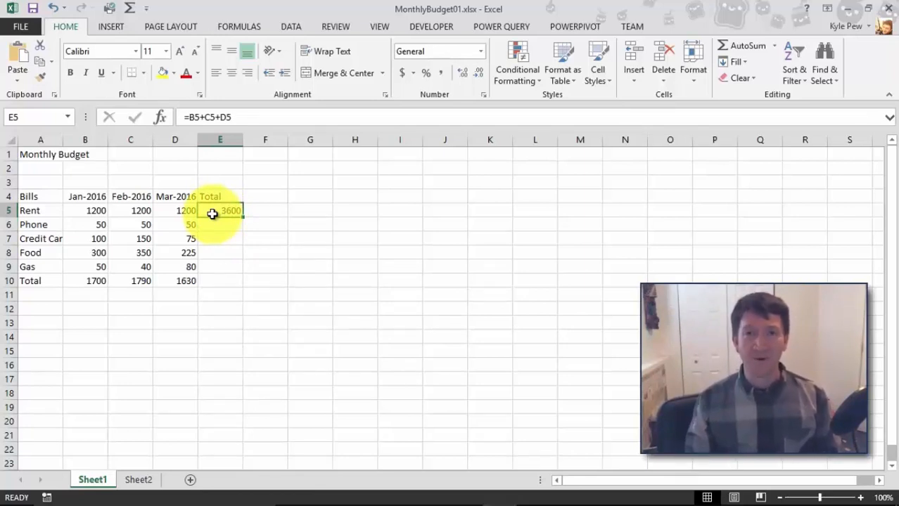
left_click(40, 63)
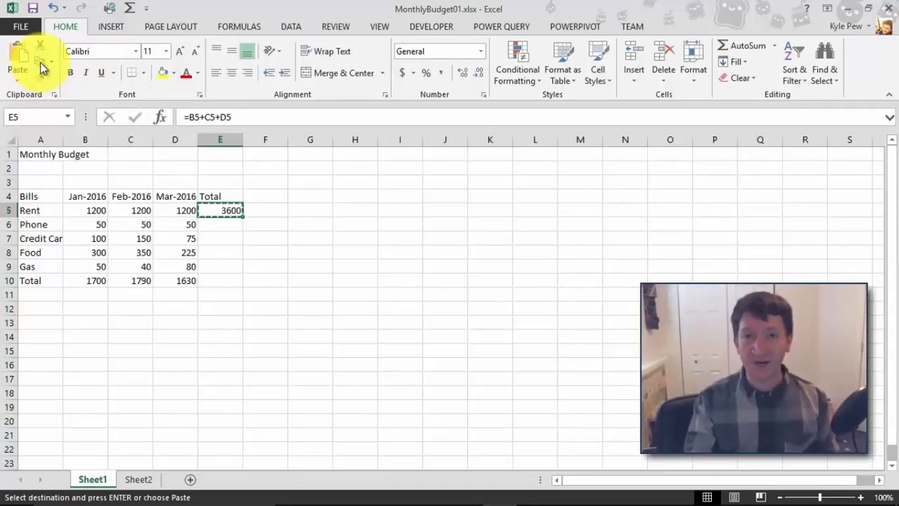
left_click(215, 224)
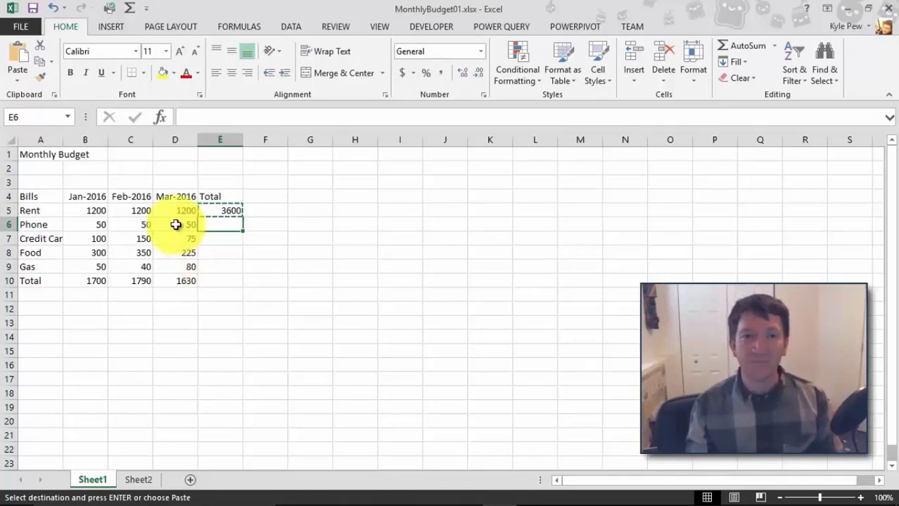
left_click(19, 59)
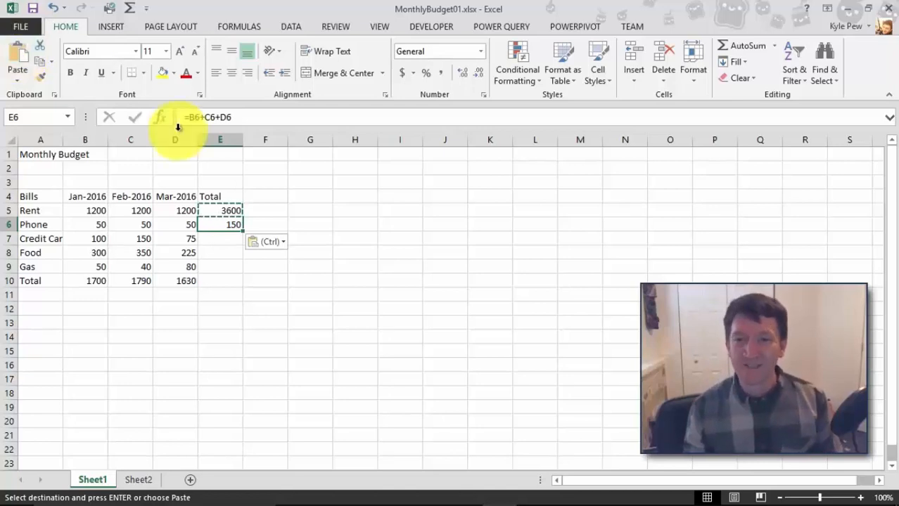
Check E6's formula, then copy it and paste it into E7 through E10.
double_click(211, 224)
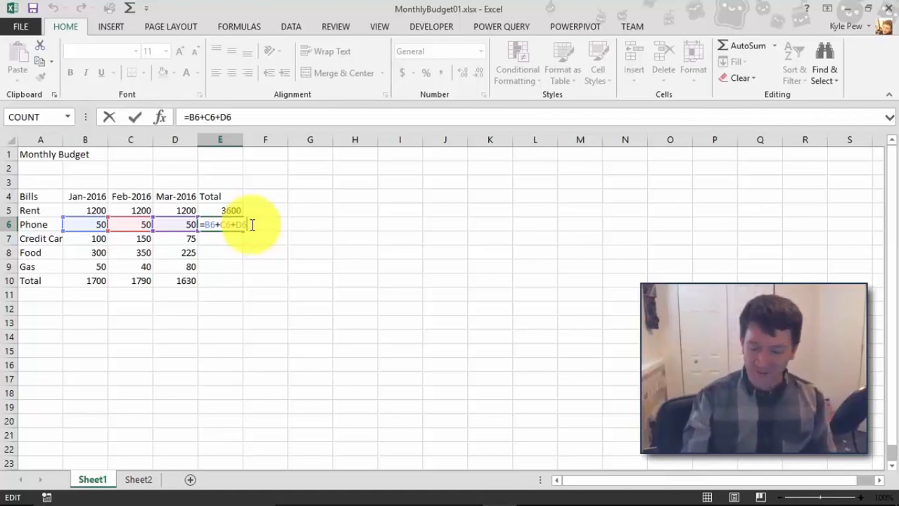
key("Return")
left_click(227, 225)
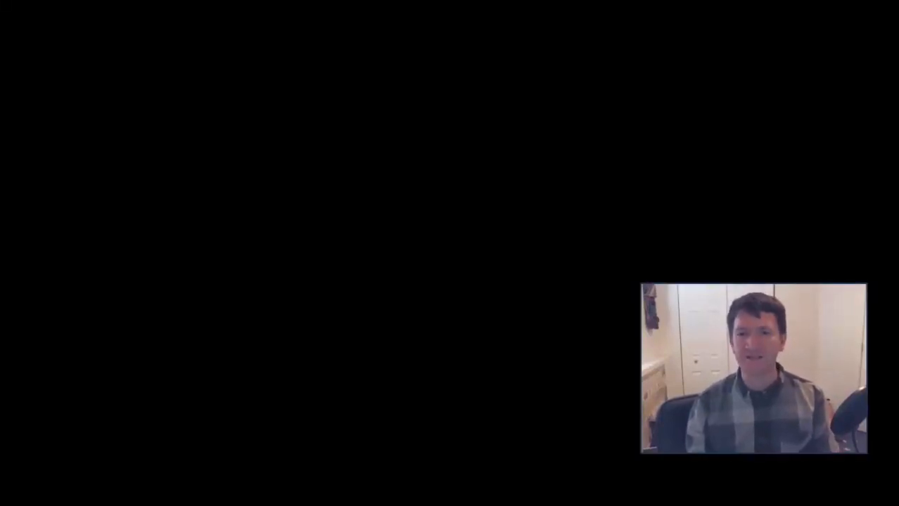
key("ctrl+c")
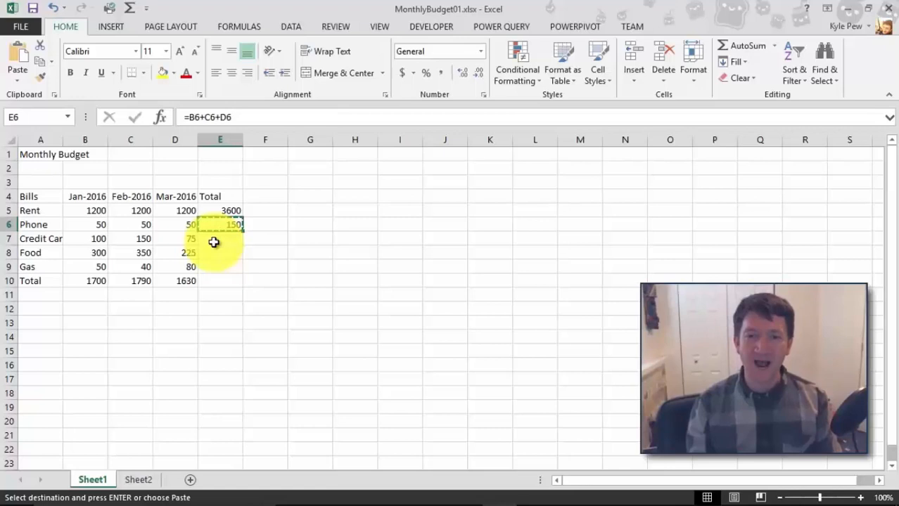
left_click_drag(214, 240, 213, 282)
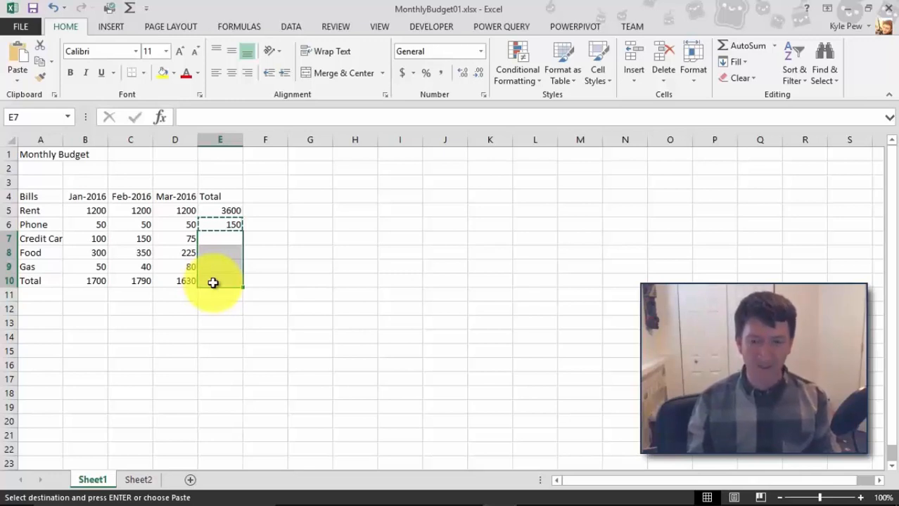
key("ctrl+v")
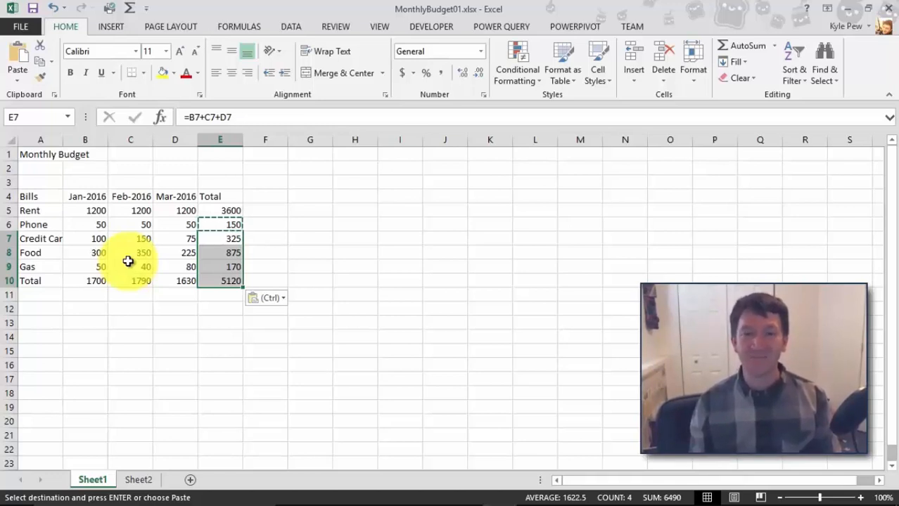
key("Escape")
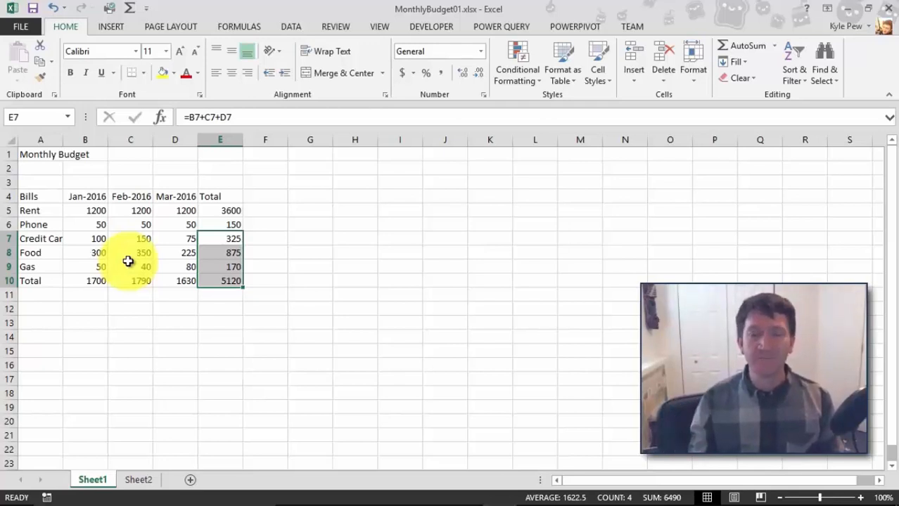
Enter the heading Percent in F4.
left_click(247, 198)
mouse_move(197, 492)
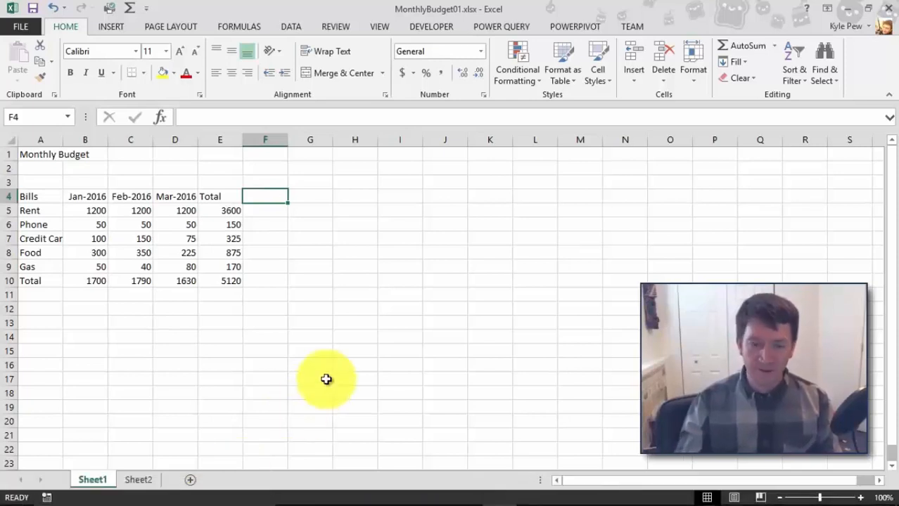
type("Percent")
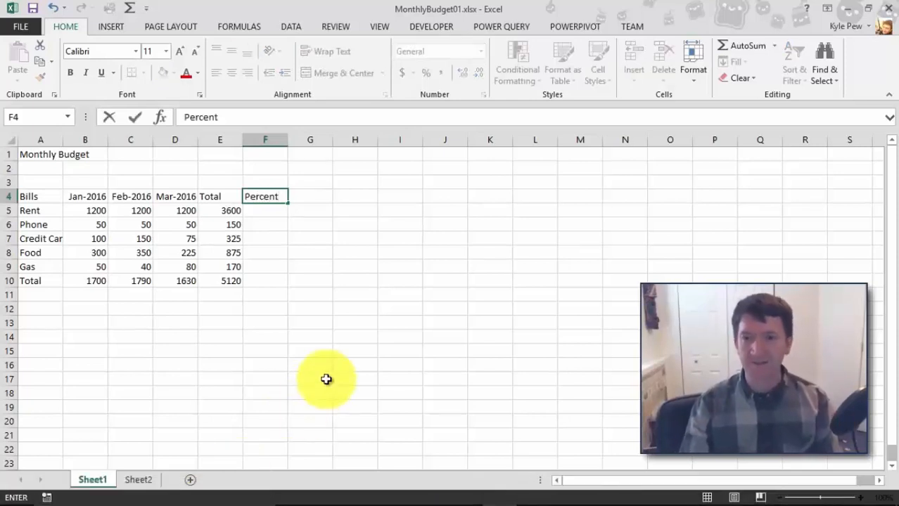
key("Return")
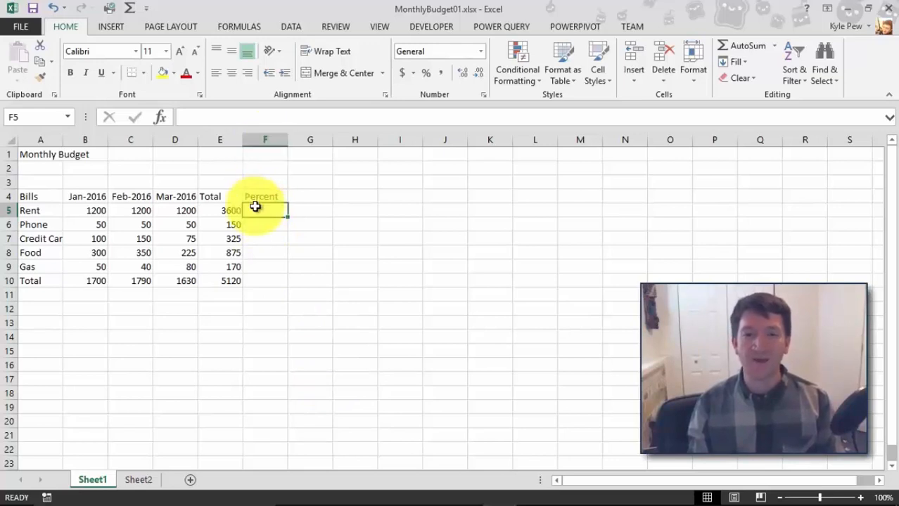
Enter the formula =e5/e10 in F5 to divide the Rent total by the overall total.
mouse_move(231, 496)
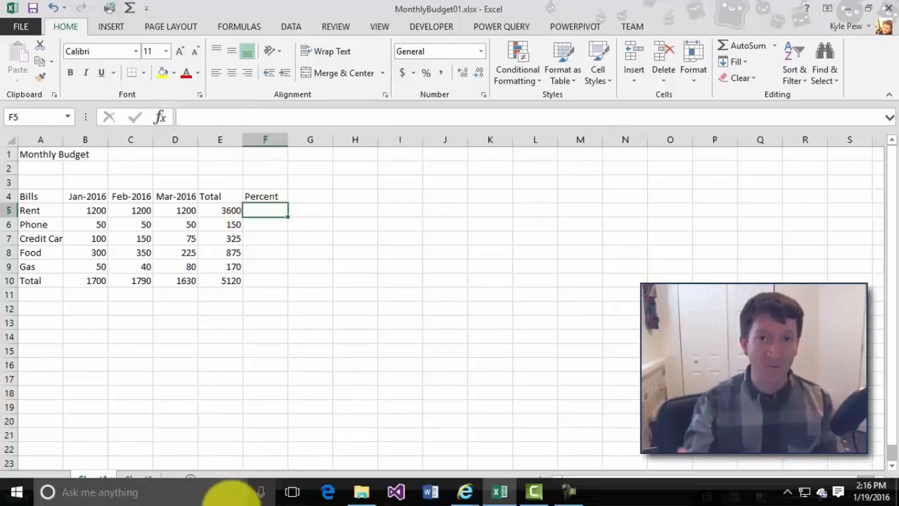
type("=")
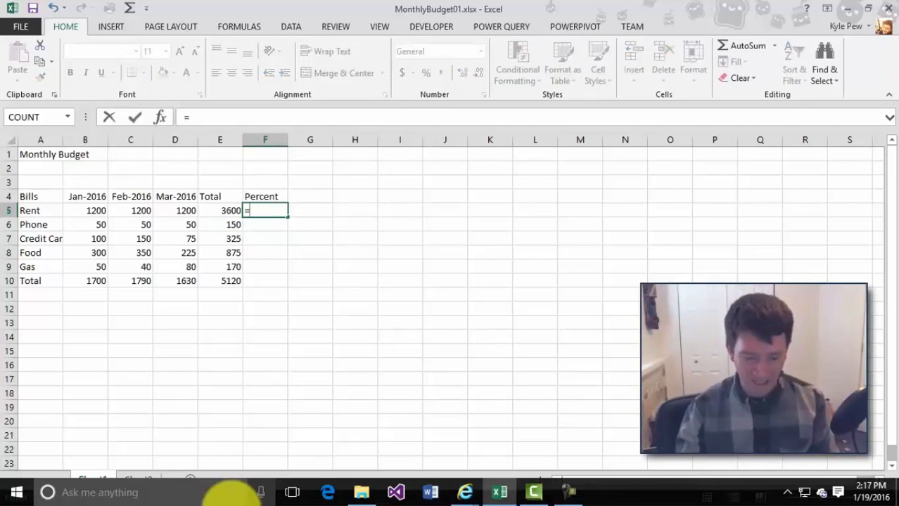
type("e5")
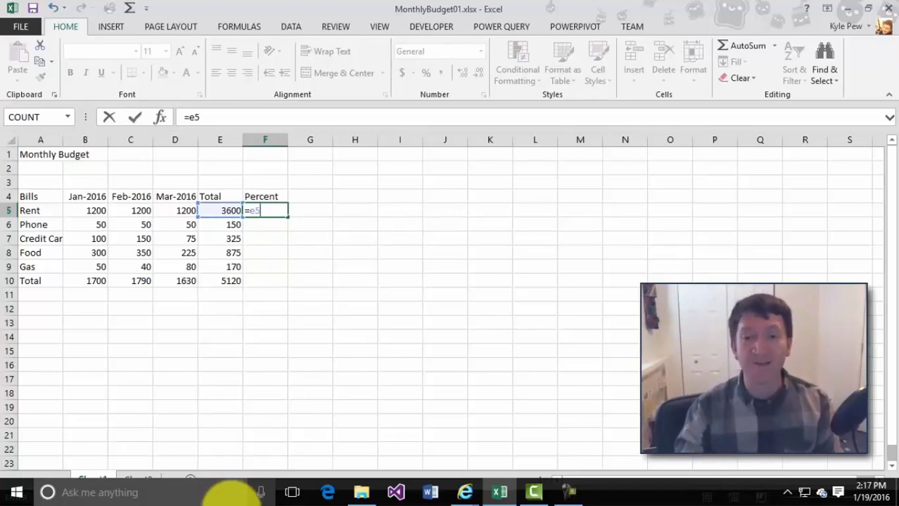
type("/")
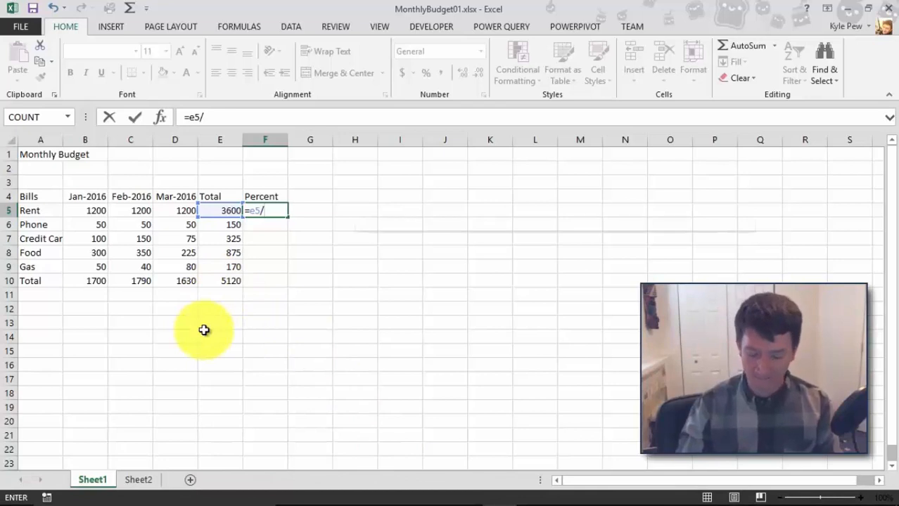
type("e10")
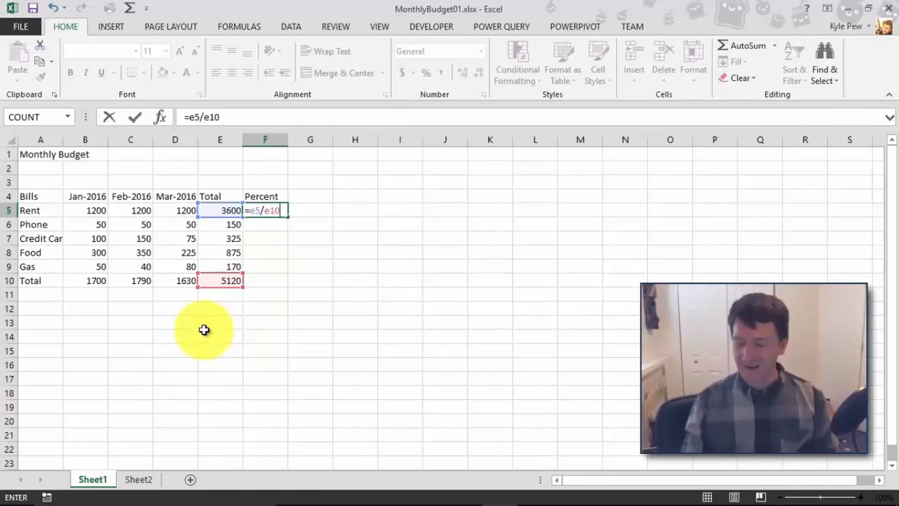
key("Return")
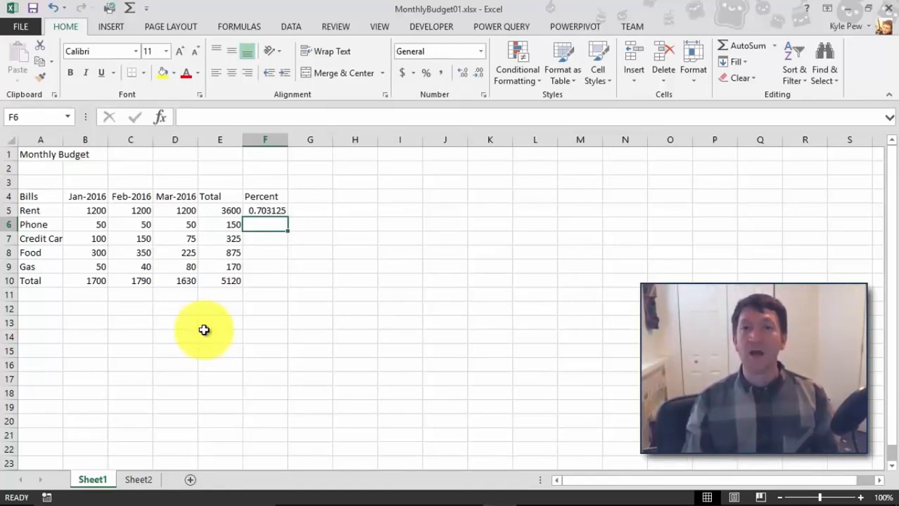
Check F5's formula, then copy it and paste it into F6 through F9.
key("Up")
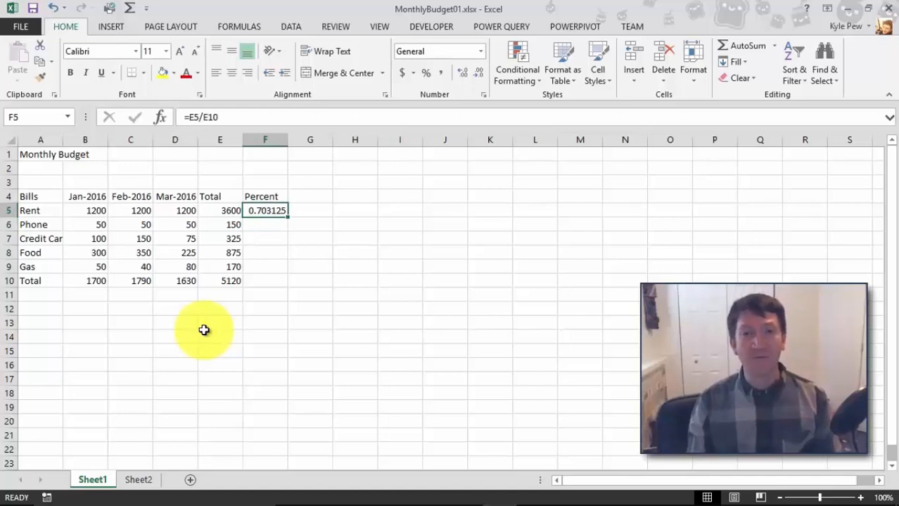
double_click(280, 210)
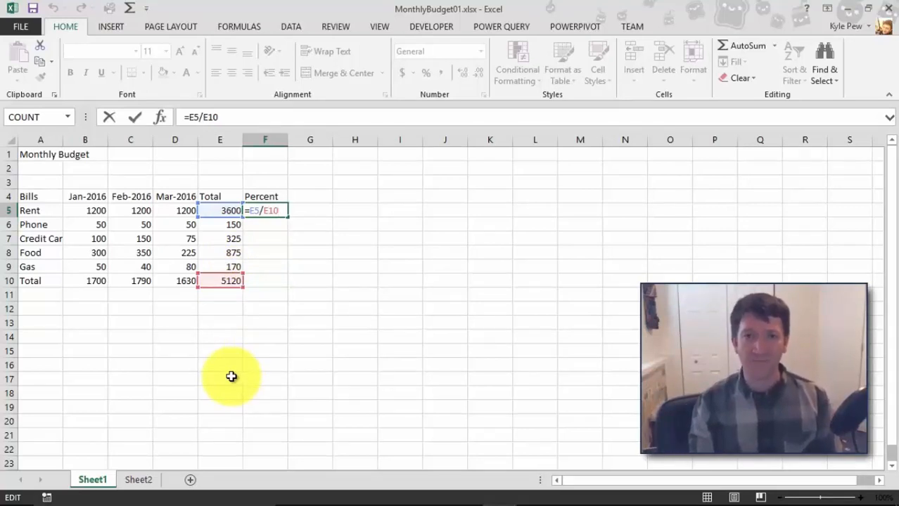
key("Return")
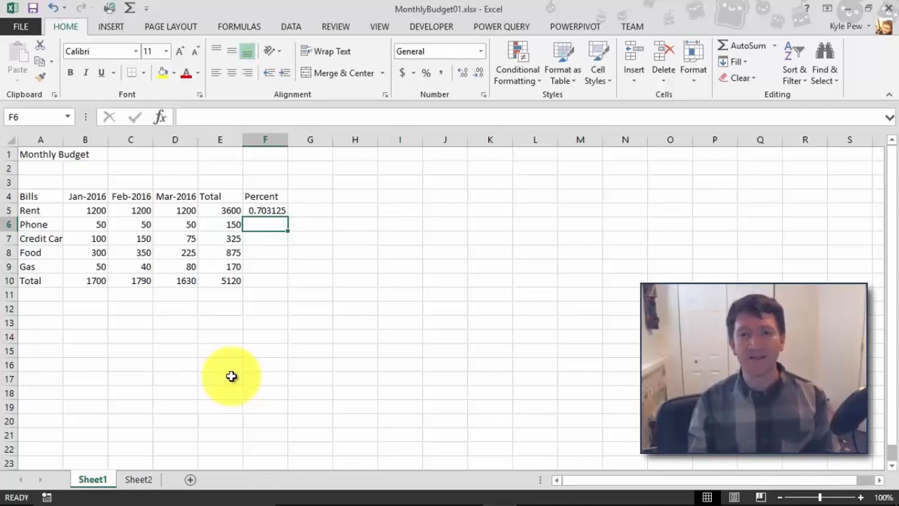
left_click(274, 210)
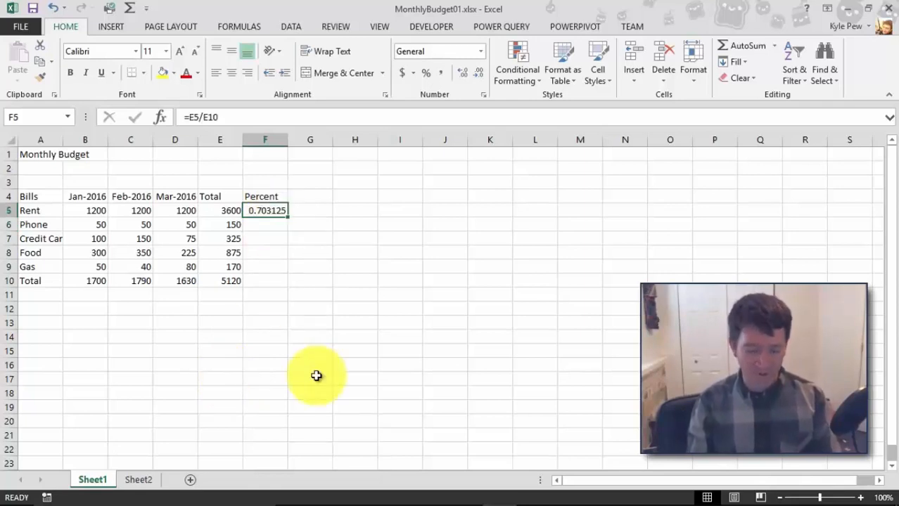
key("ctrl+c")
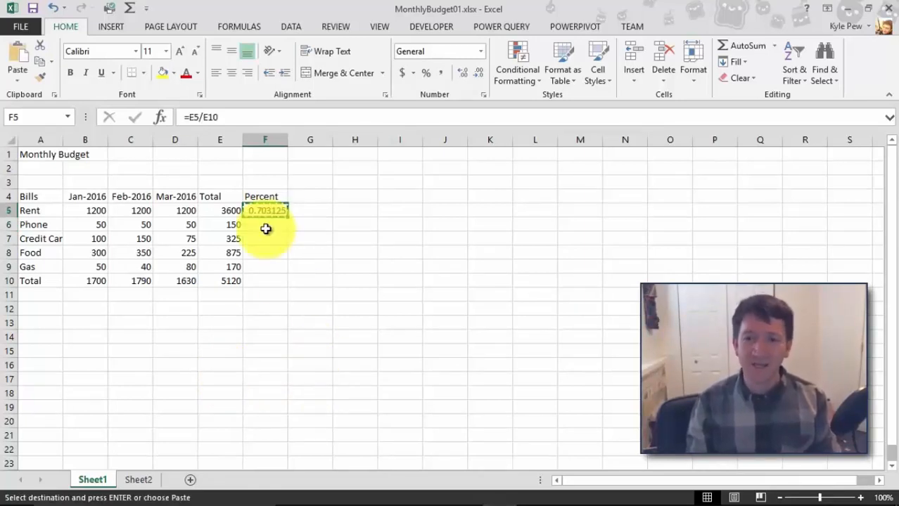
left_click(262, 224)
left_click_drag(263, 224, 264, 263)
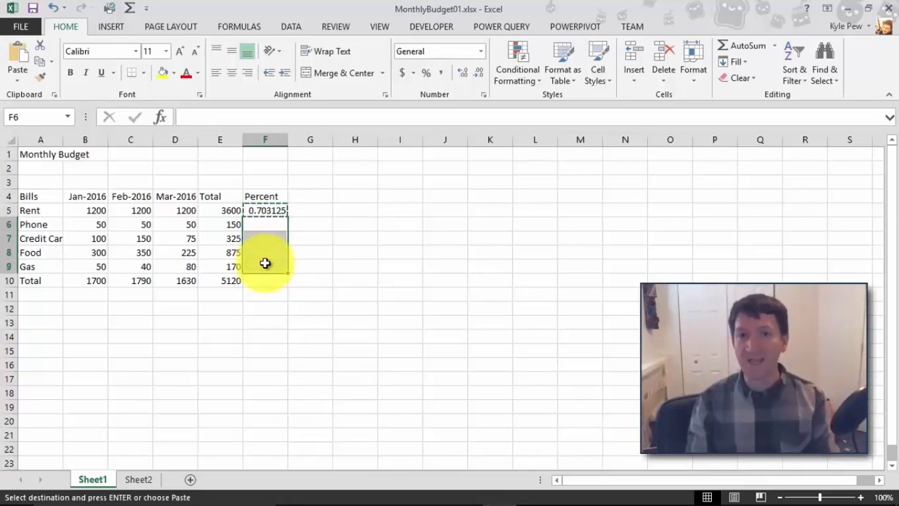
key("ctrl+v")
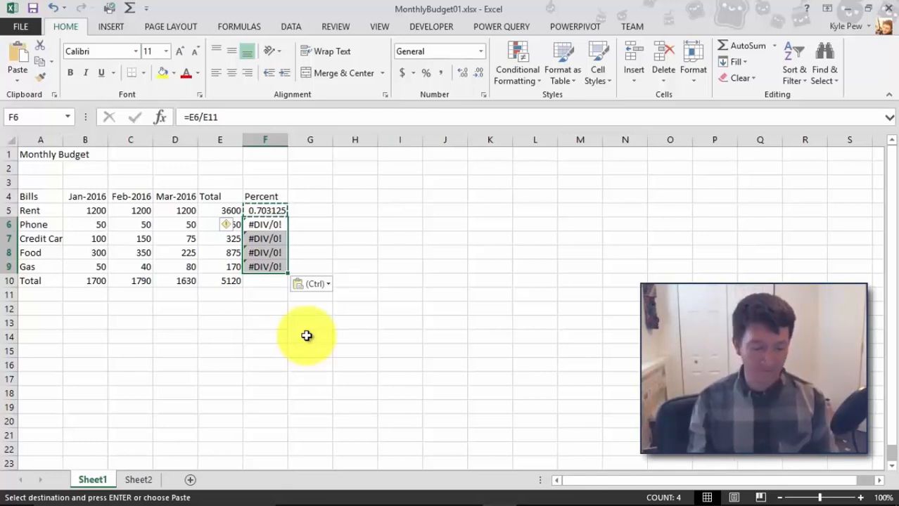
key("Escape")
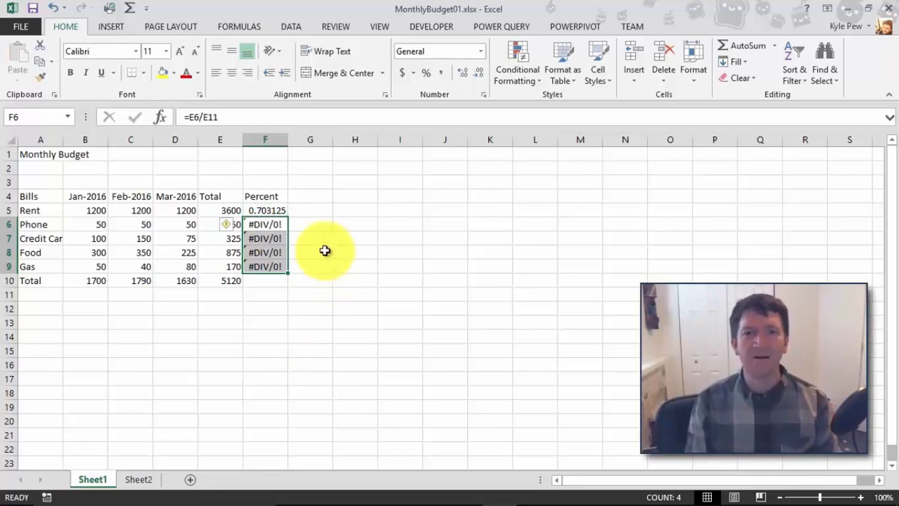
Check the formulas in F6 and F7, then clear the contents of F6 through F9.
left_click(265, 226)
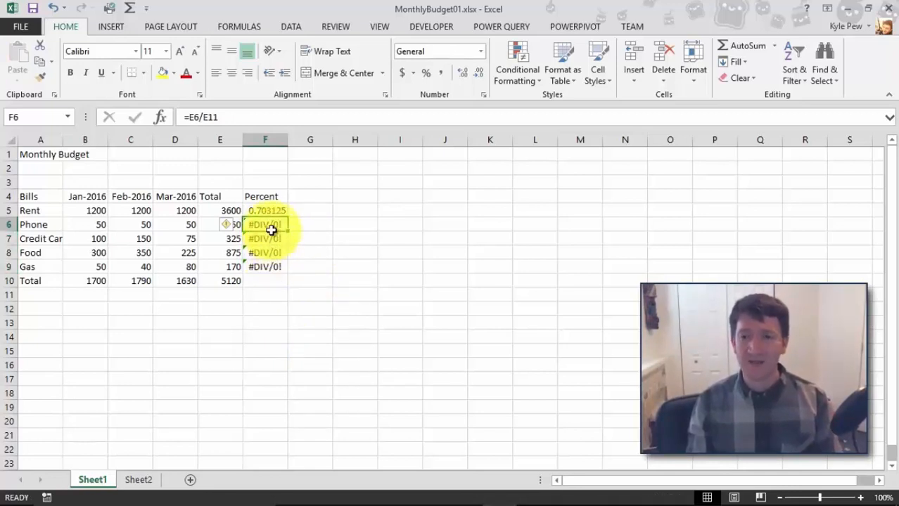
double_click(285, 224)
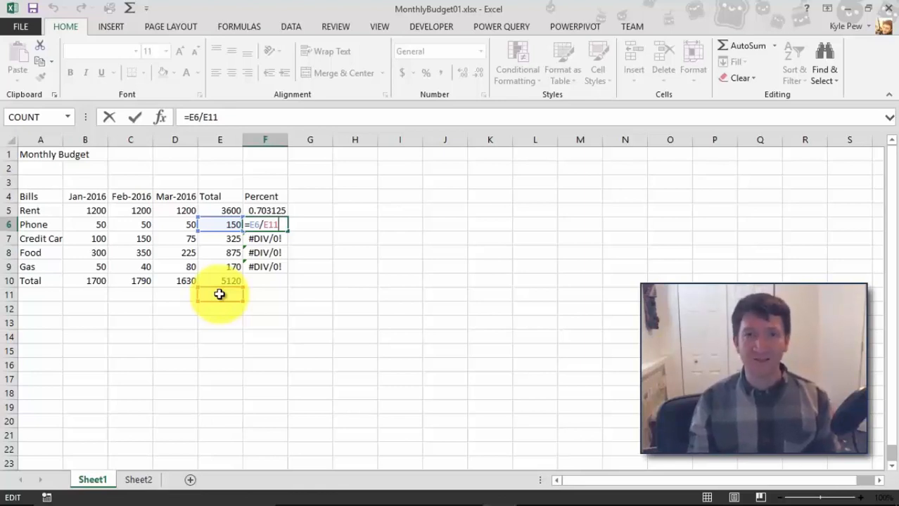
key("Escape")
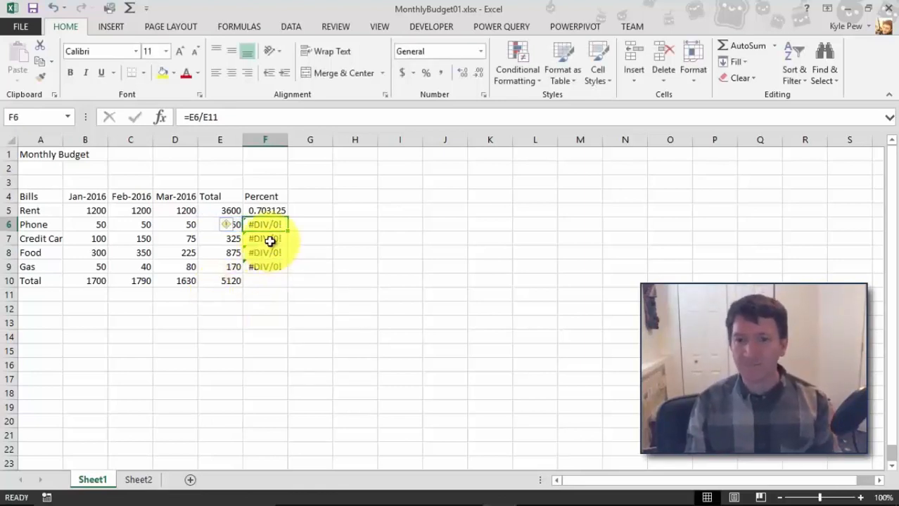
double_click(270, 241)
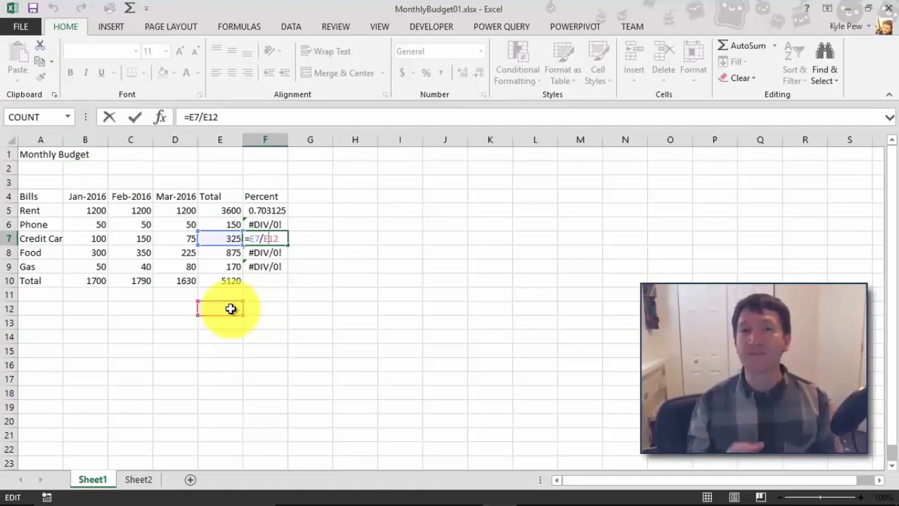
key("ctrl+Return")
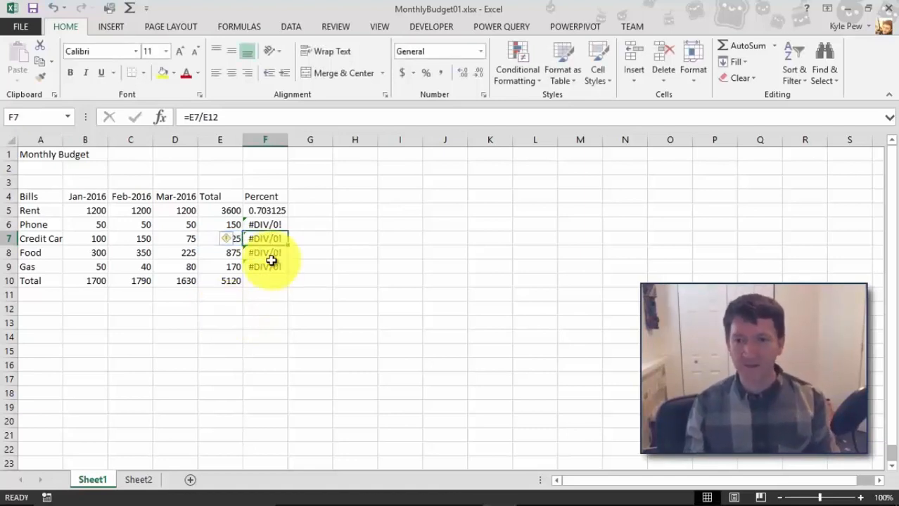
left_click_drag(265, 222, 261, 263)
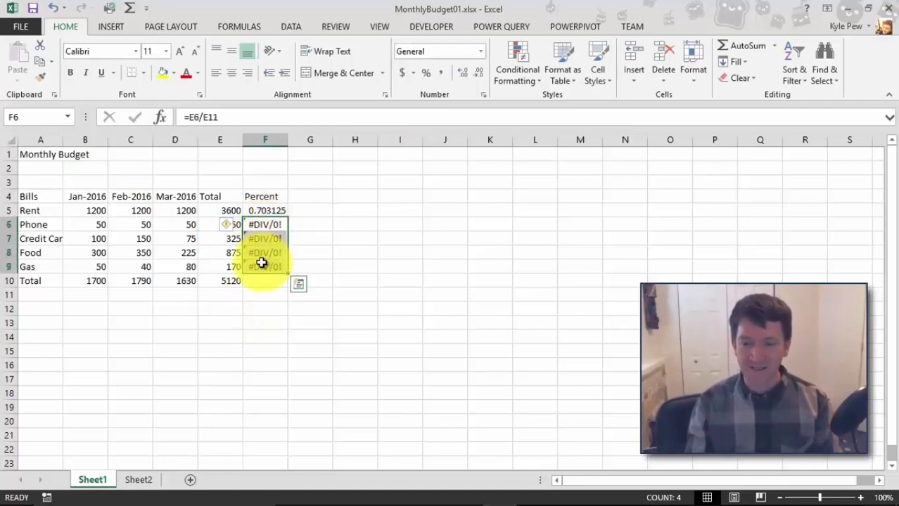
key("Delete")
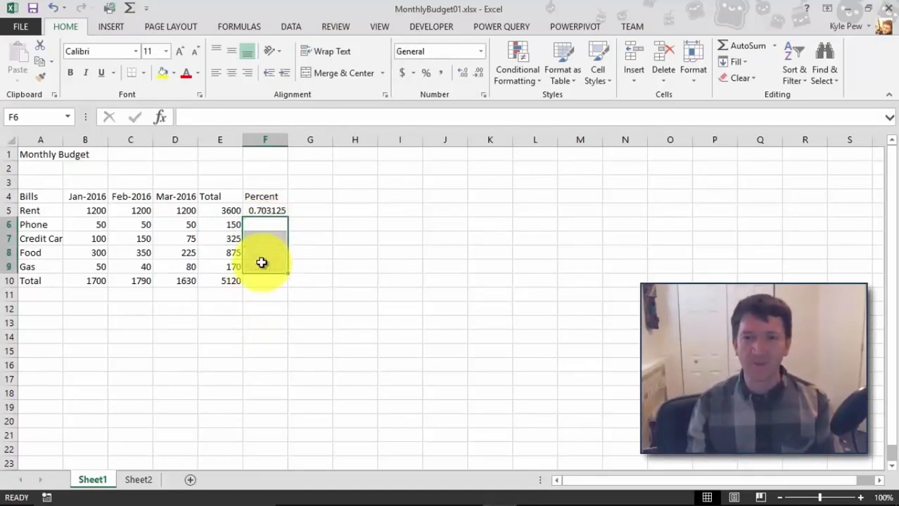
Edit F5's formula to =E5/$E$10 so the overall total reference stays absolute.
double_click(259, 212)
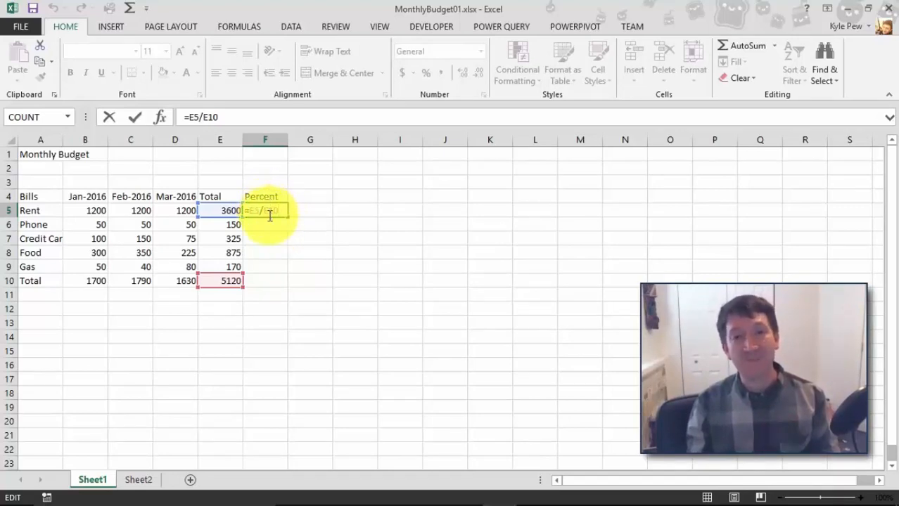
left_click(265, 211)
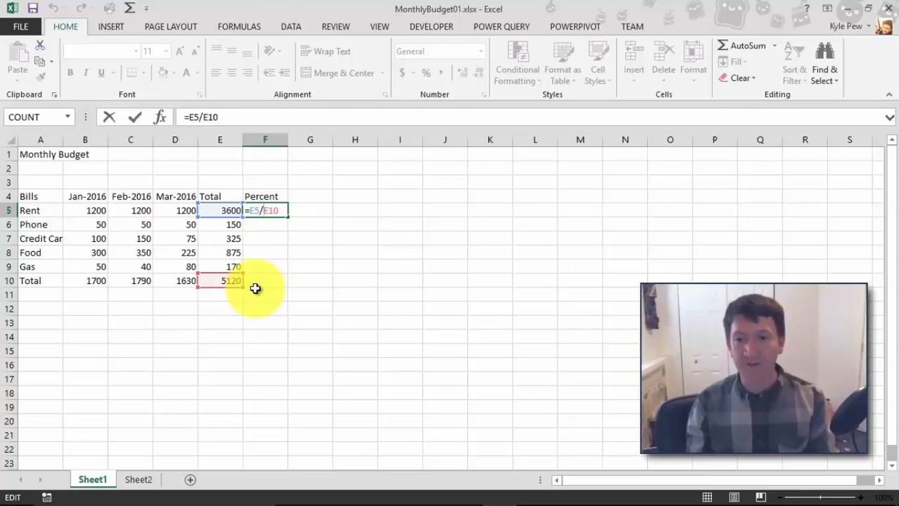
type("$")
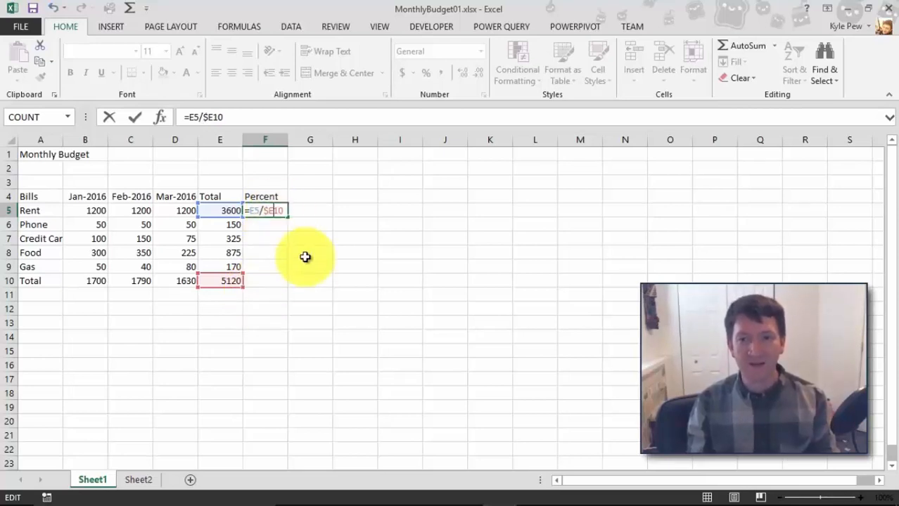
key("Right")
type("$")
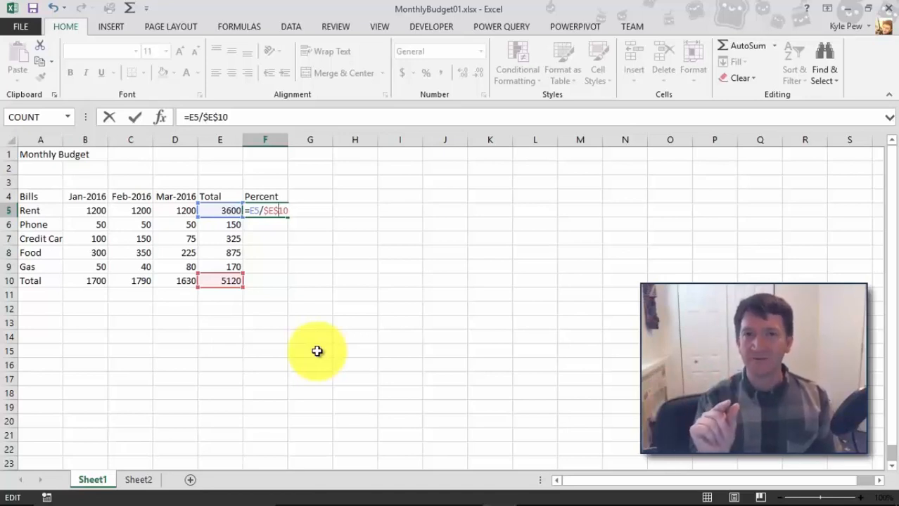
key("Return")
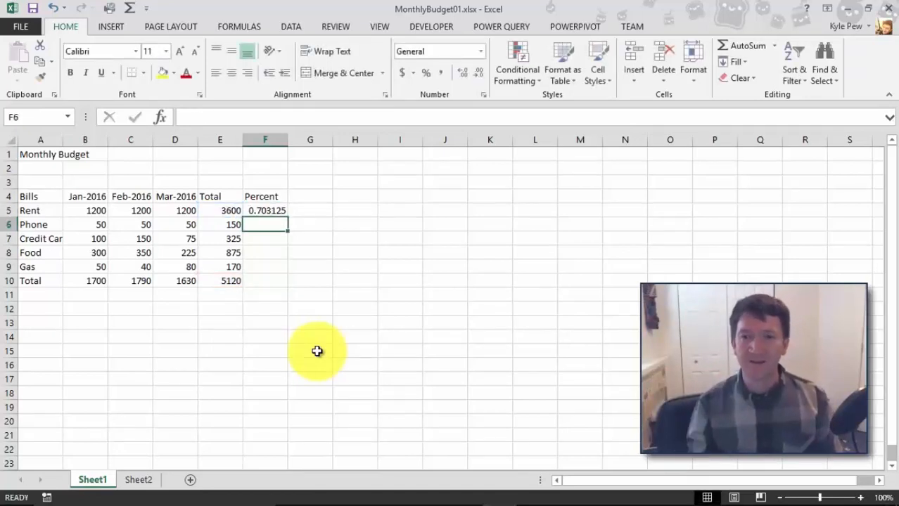
Copy F5 and paste it into F6 through F9.
left_click(265, 211)
key("ctrl+c")
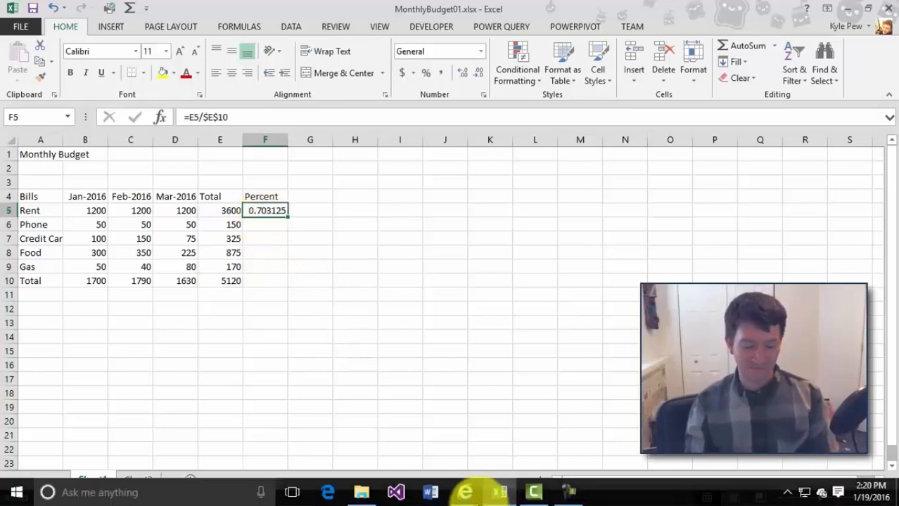
mouse_move(465, 493)
left_click_drag(266, 225, 256, 270)
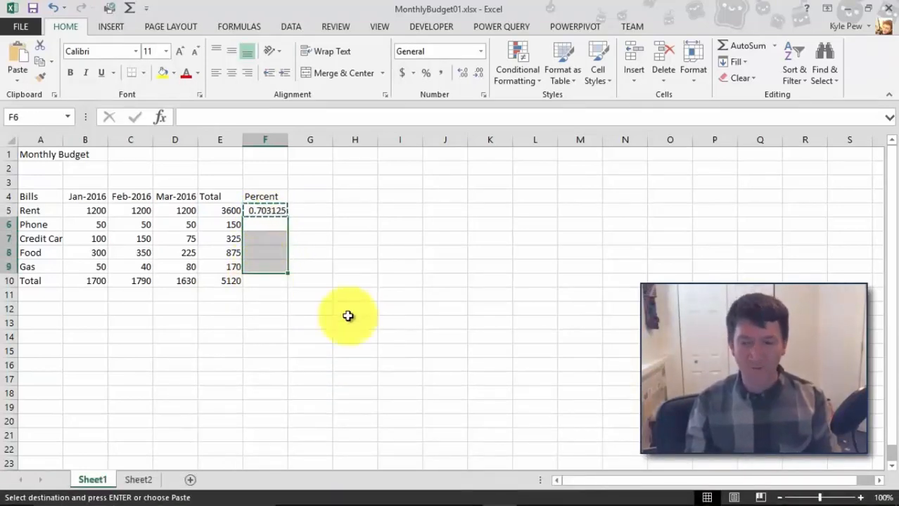
key("ctrl+v")
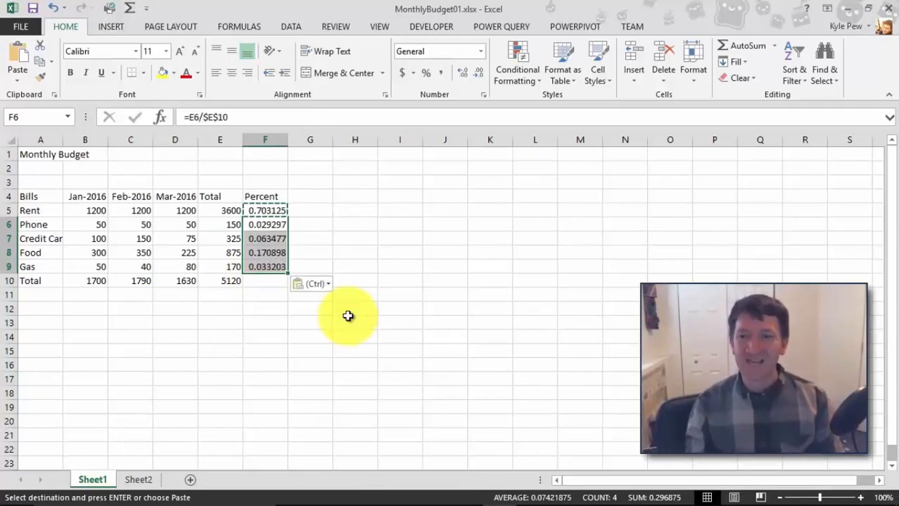
Inspect the pasted formulas in F6, F7 and F8 to see which references shifted.
double_click(276, 225)
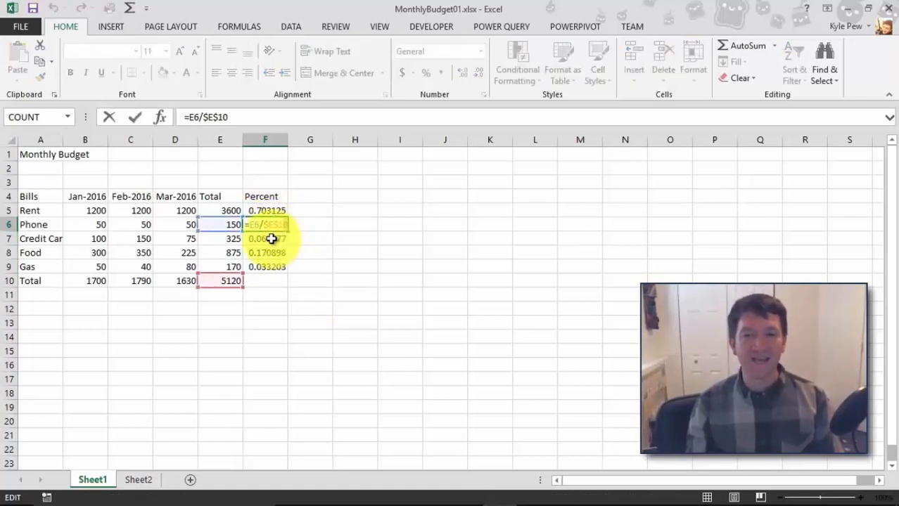
double_click(274, 240)
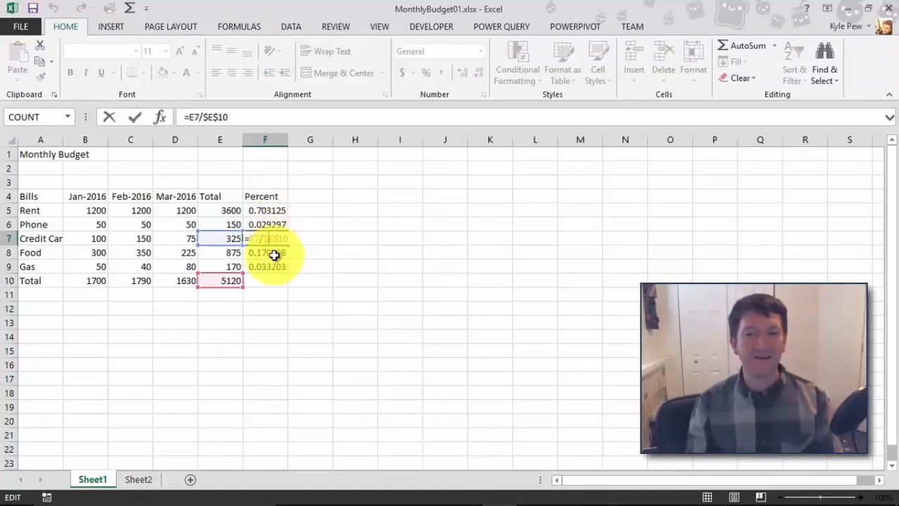
double_click(274, 252)
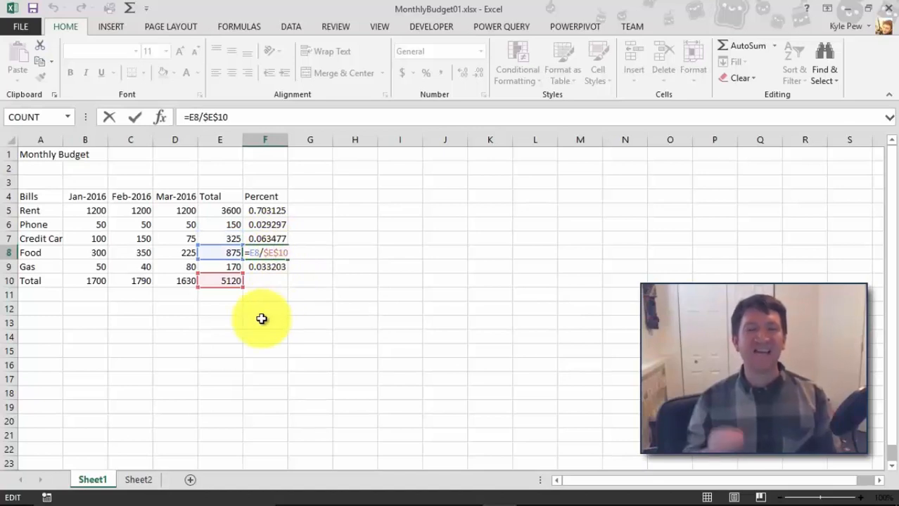